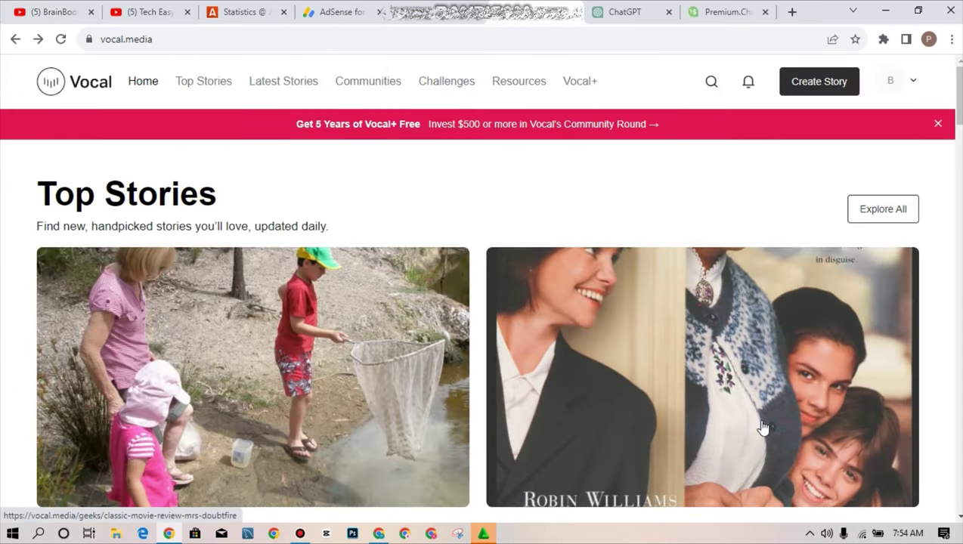
# Look over the Vocal home page's featured stories, resources and communities.
pyautogui.scroll(-20, 764, 428)
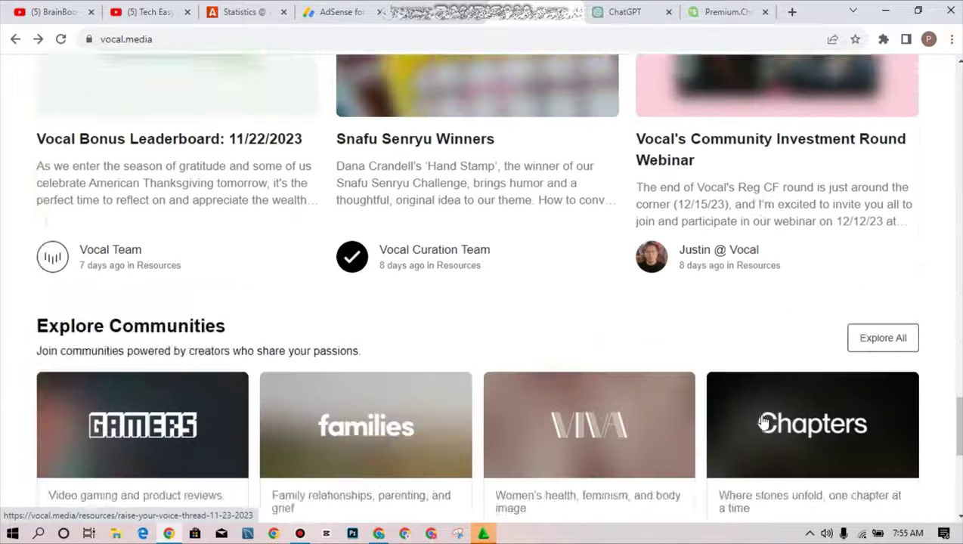
pyautogui.scroll(-3, 764, 422)
pyautogui.scroll(10, 763, 422)
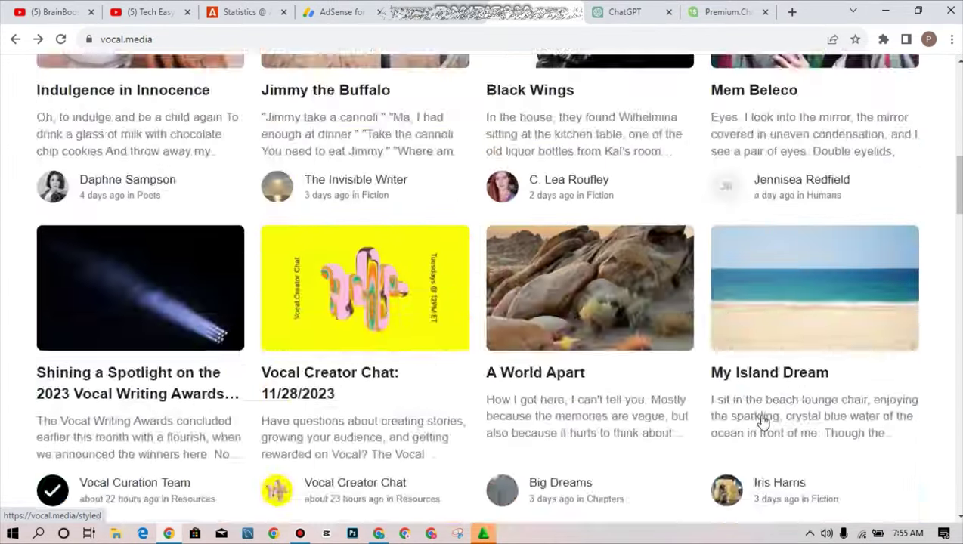
pyautogui.scroll(10, 763, 422)
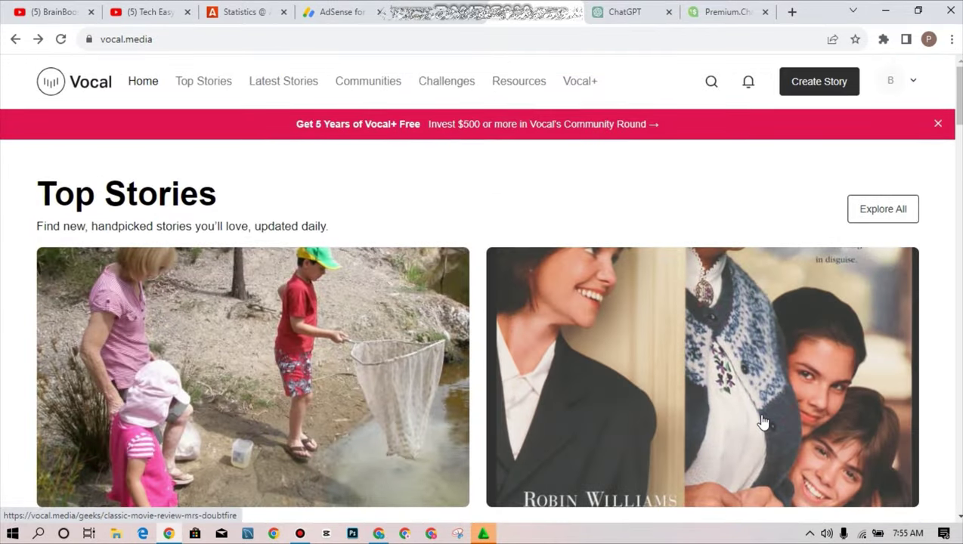
pyautogui.scroll(-4, 764, 421)
pyautogui.scroll(4, 764, 422)
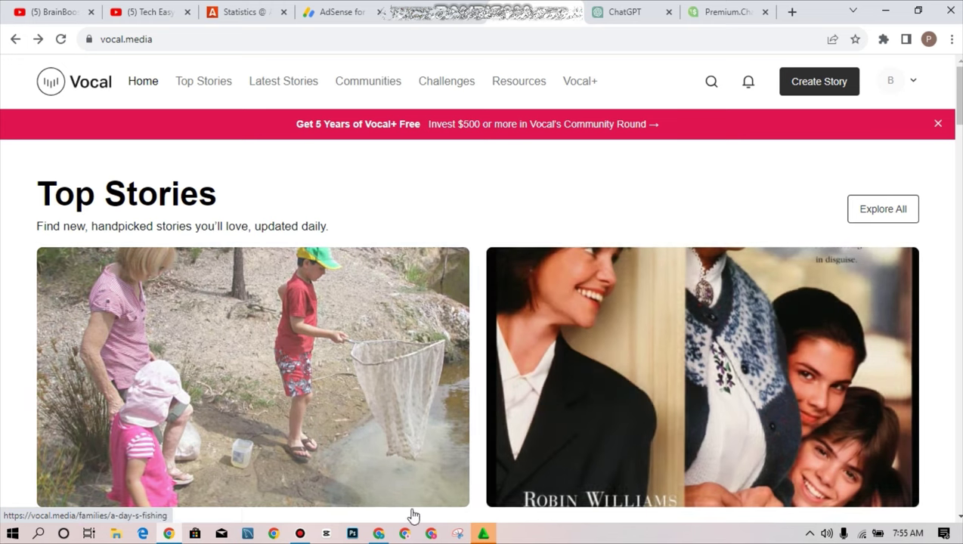
# Switch to the signed-out browser window, open Vocal's Join page and review the available sign-up methods.
pyautogui.click(379, 533)
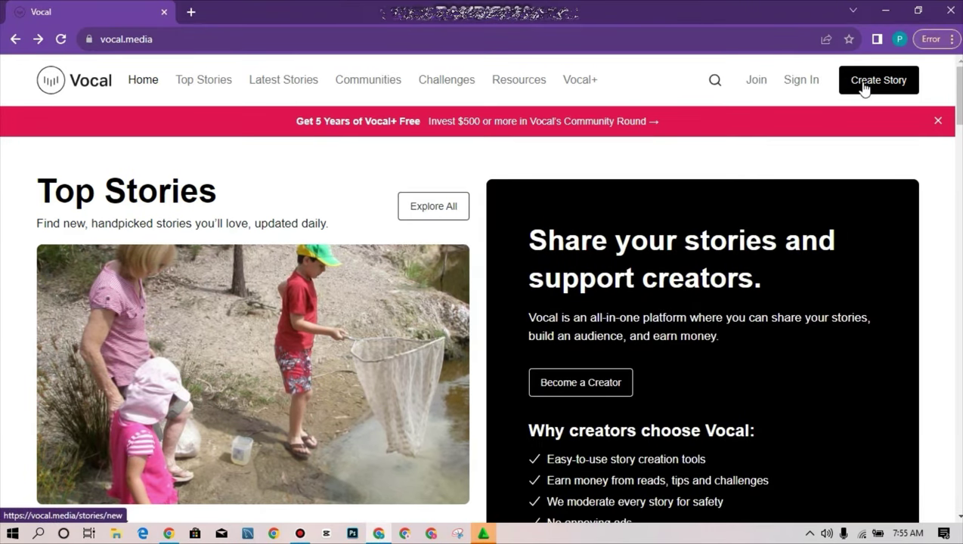
pyautogui.click(757, 81)
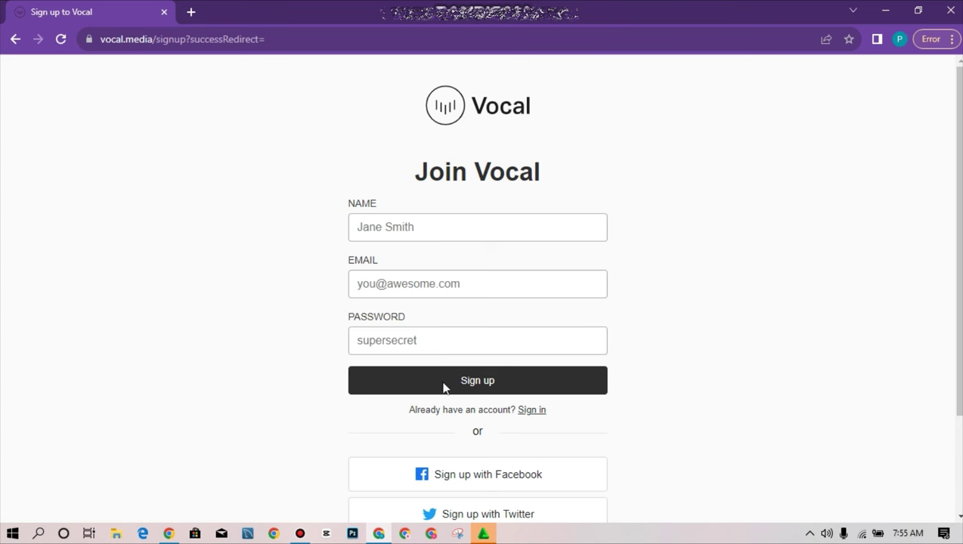
pyautogui.scroll(-2, 483, 385)
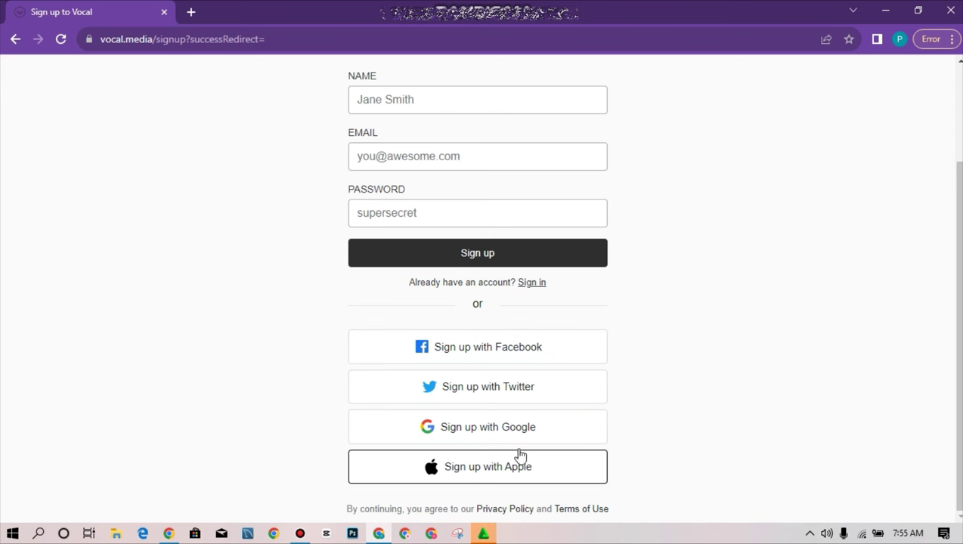
pyautogui.scroll(2, 490, 337)
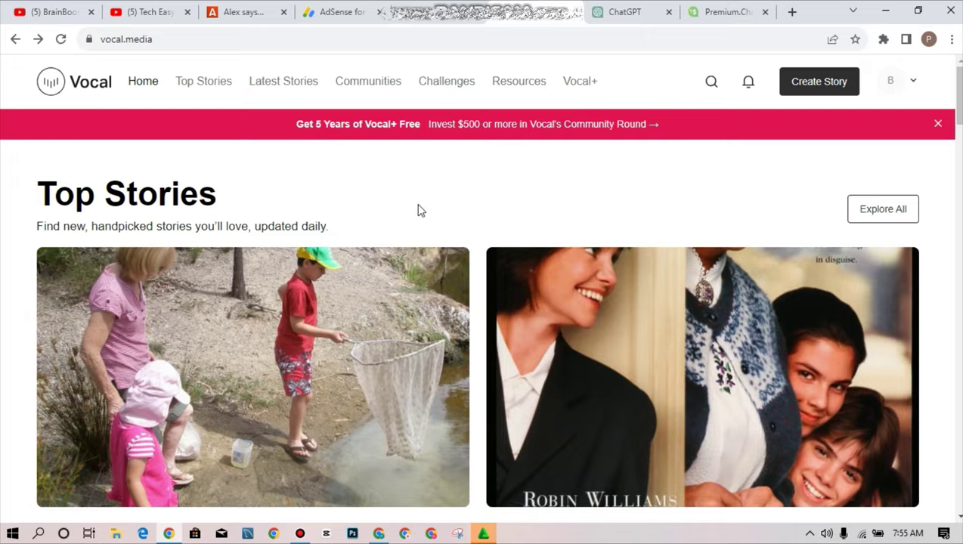
pyautogui.scroll(-6, 448, 199)
pyautogui.scroll(-10, 450, 205)
pyautogui.scroll(10, 450, 205)
pyautogui.scroll(6, 449, 205)
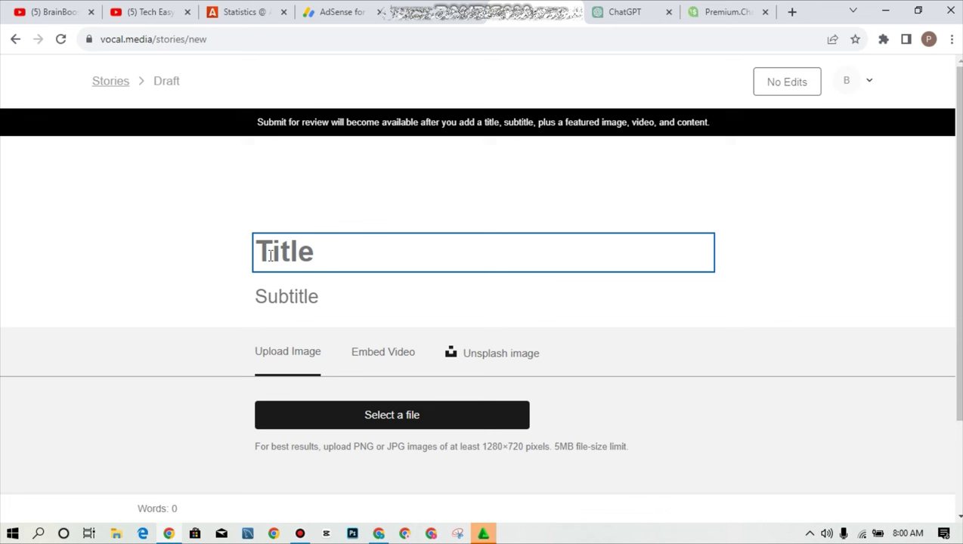
# Switch to ChatGPT, copy the article title "Navigating the Top Weight Loss Trends of 2023" and paste it as the Vocal story's title.
pyautogui.click(605, 8)
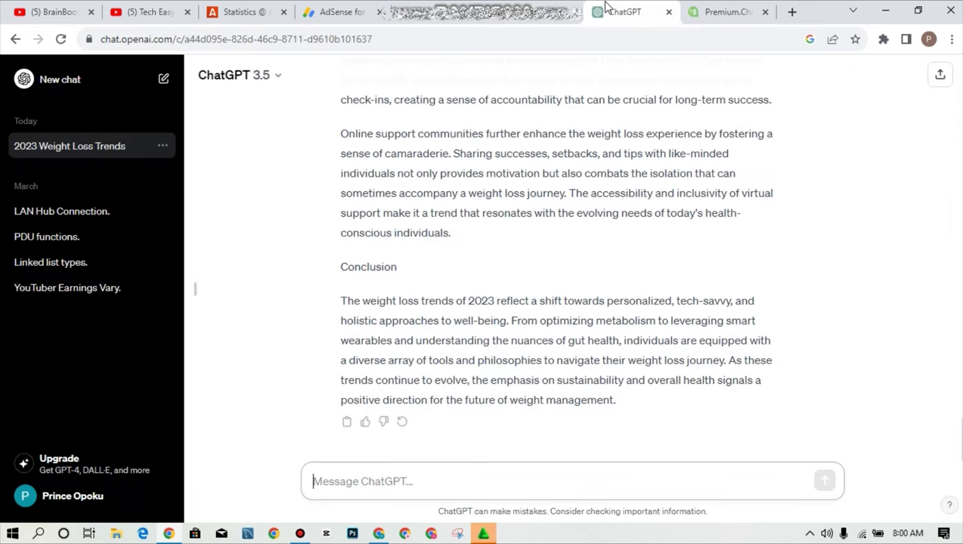
pyautogui.scroll(10, 558, 142)
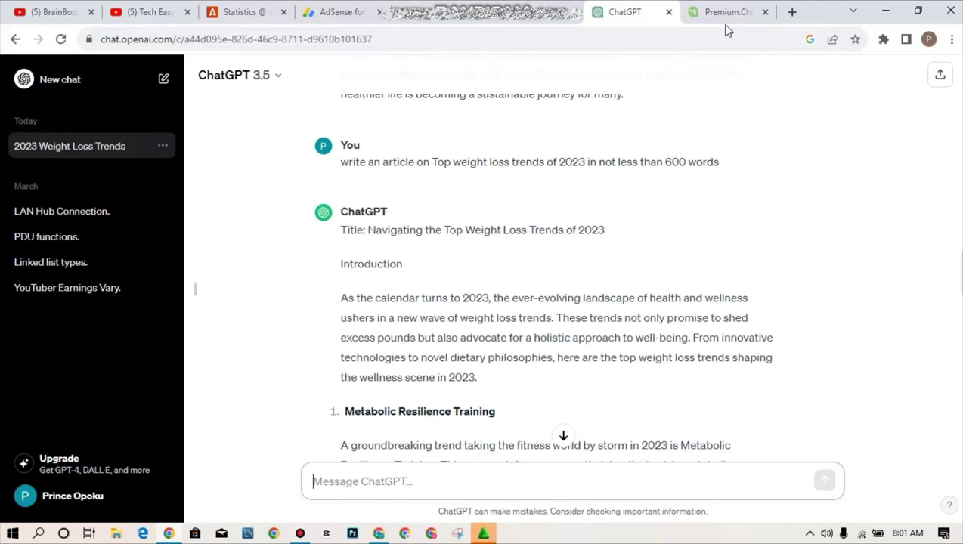
pyautogui.scroll(2, 612, 337)
pyautogui.moveTo(611, 335); pyautogui.dragTo(369, 333)
pyautogui.hotkey('ctrl', 'c')
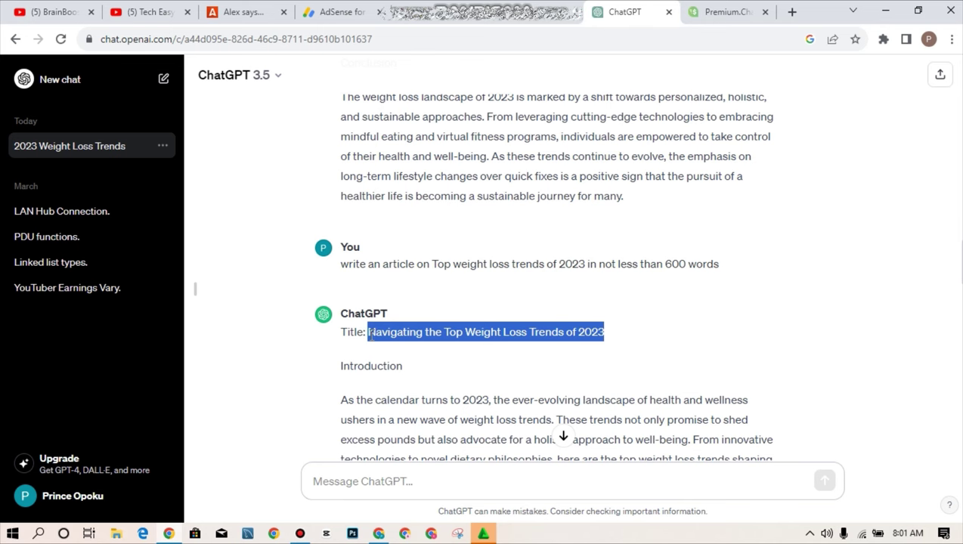
pyautogui.click(429, 4)
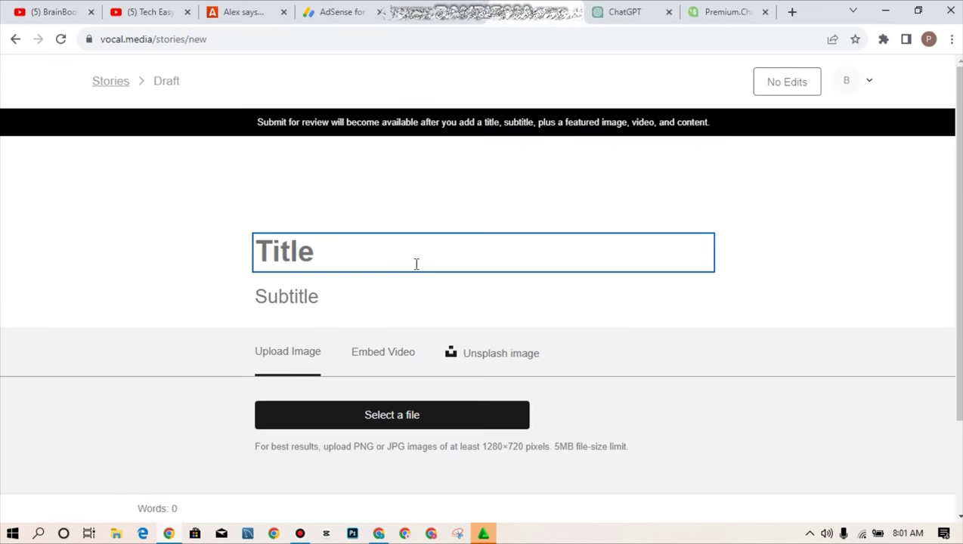
pyautogui.hotkey('ctrl', 'v')
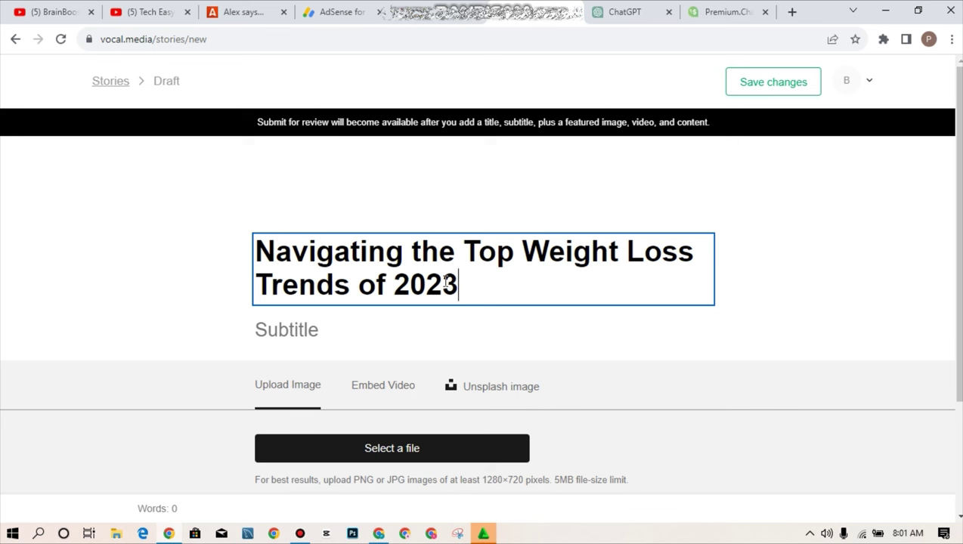
# Copy the whole title text of the story draft and place the cursor in the empty subtitle field.
pyautogui.click(387, 350)
pyautogui.click(356, 325)
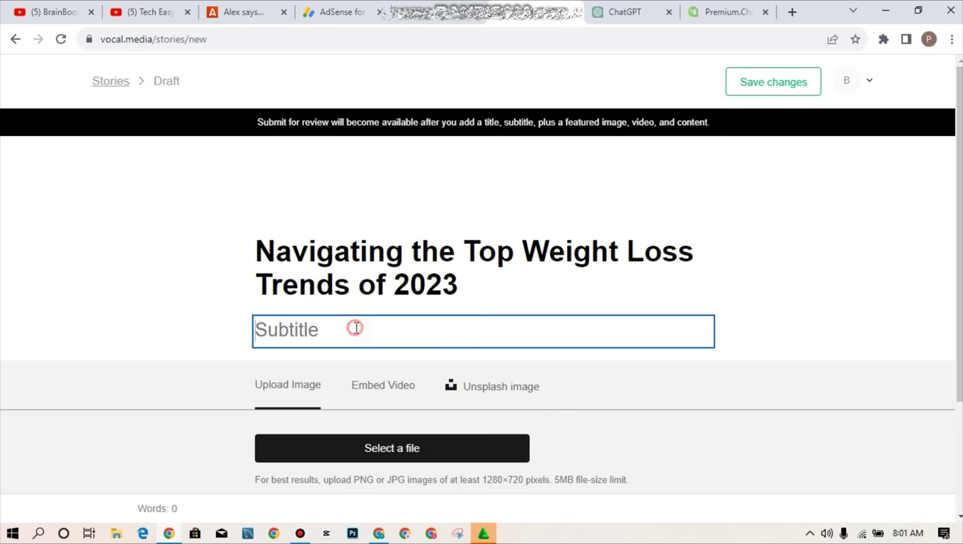
pyautogui.click(466, 278)
pyautogui.hotkey('ctrl', 'a')
pyautogui.hotkey('ctrl', 'c')
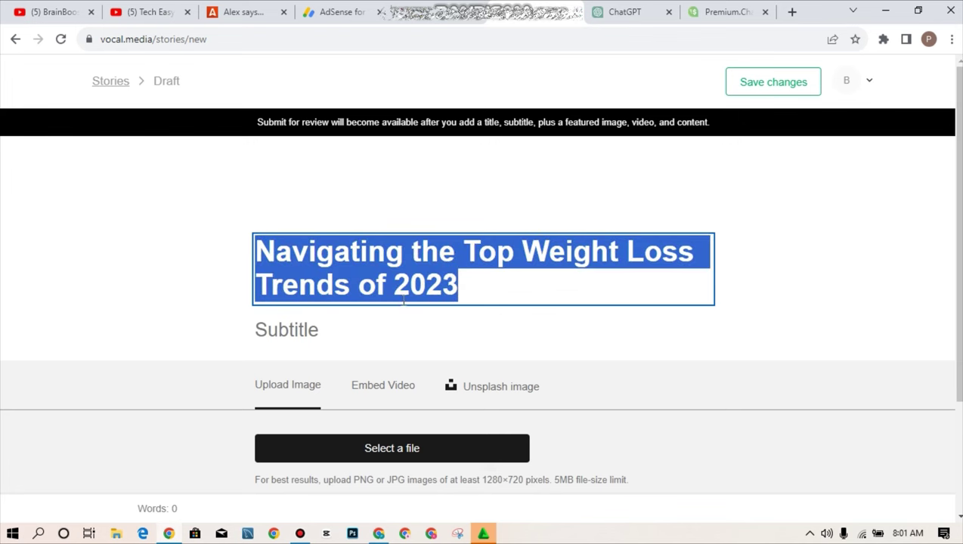
pyautogui.click(385, 327)
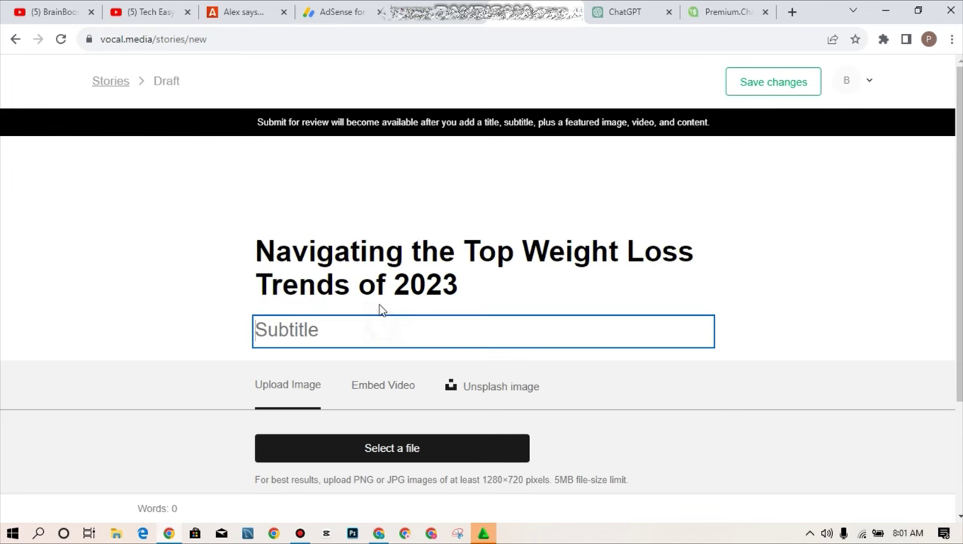
# Switch to ChatGPT and send the prompt "give me a subtitle on Navigating the Top Weight Loss Trends of 2023".
pyautogui.click(607, 7)
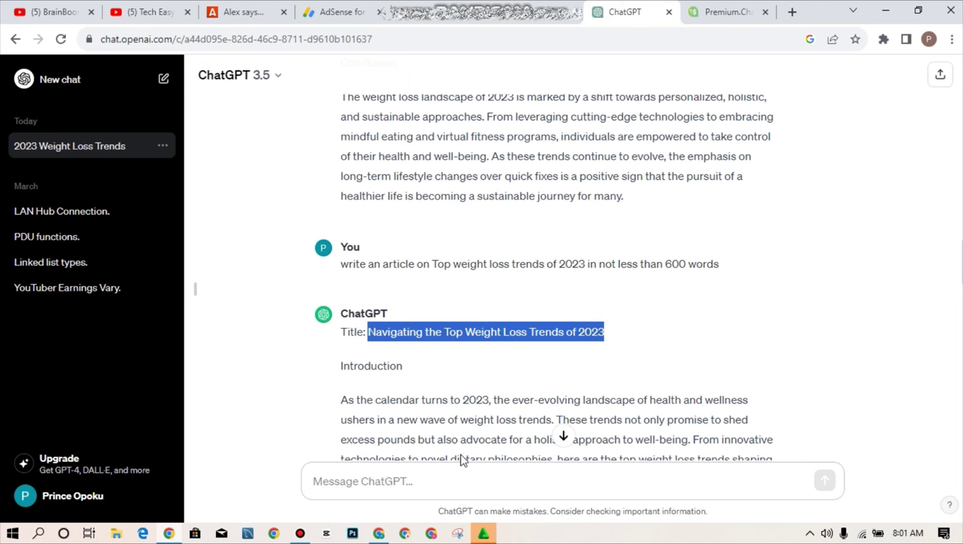
pyautogui.click(450, 482)
pyautogui.write('give me a')
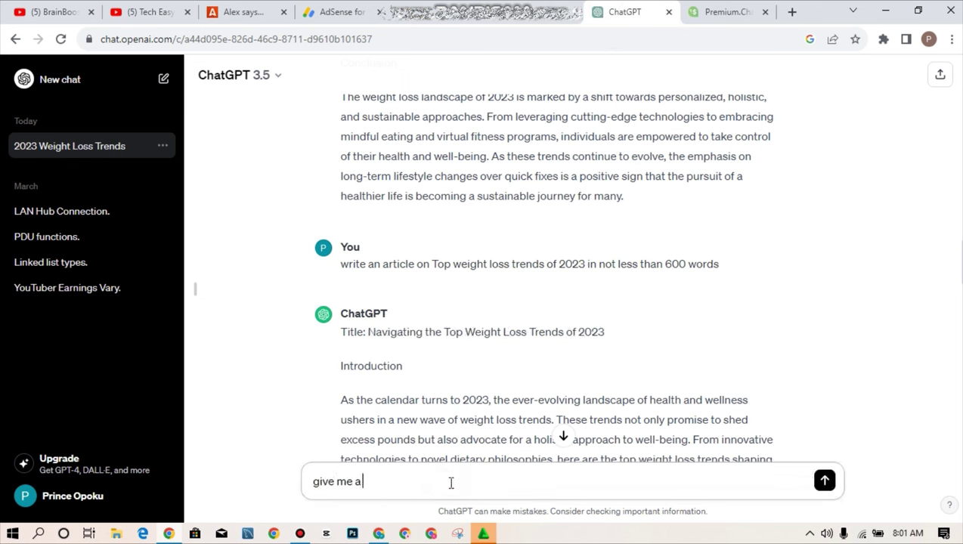
pyautogui.write(' subtitle on this')
pyautogui.press('BackSpace')
pyautogui.press('BackSpace')
pyautogui.press('BackSpace')
pyautogui.press('BackSpace')
pyautogui.press('BackSpace')
pyautogui.hotkey('ctrl', 'v')
pyautogui.press('Return')
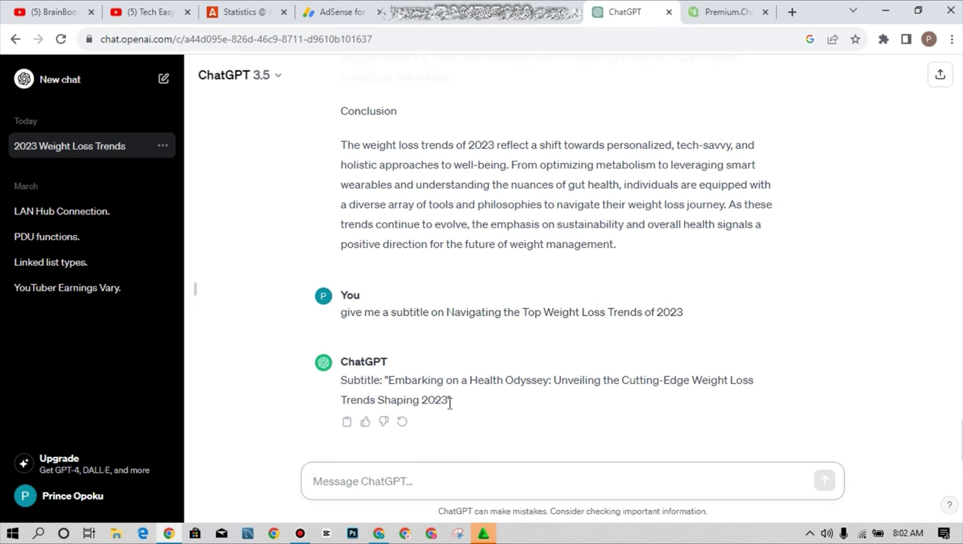
# Set the Vocal story's subtitle to ChatGPT's suggestion, "Embarking on a Health Odyssey: Unveiling the Cutting-Edge Weight Loss Trends Shaping 2023", without quotation marks.
pyautogui.moveTo(450, 403); pyautogui.dragTo(394, 388)
pyautogui.hotkey('ctrl', 'c')
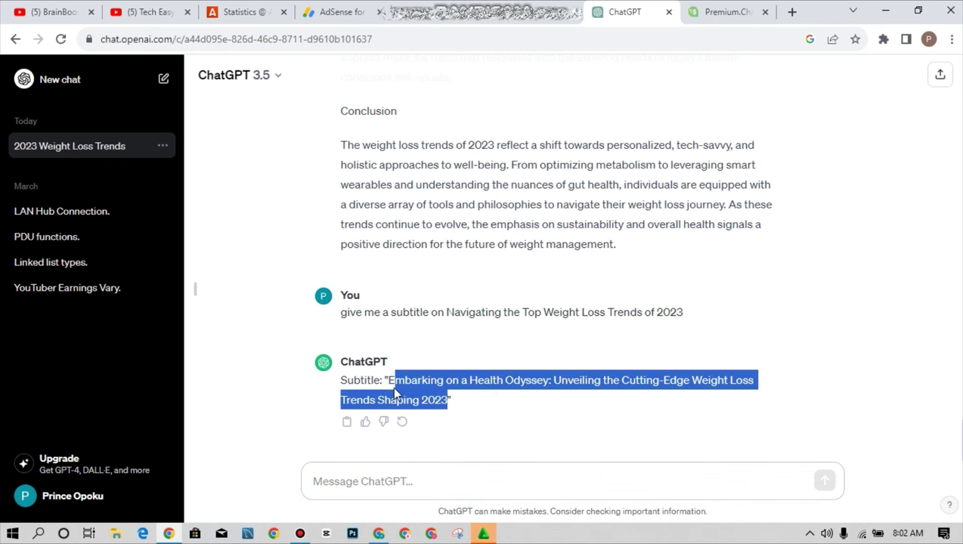
pyautogui.click(545, 6)
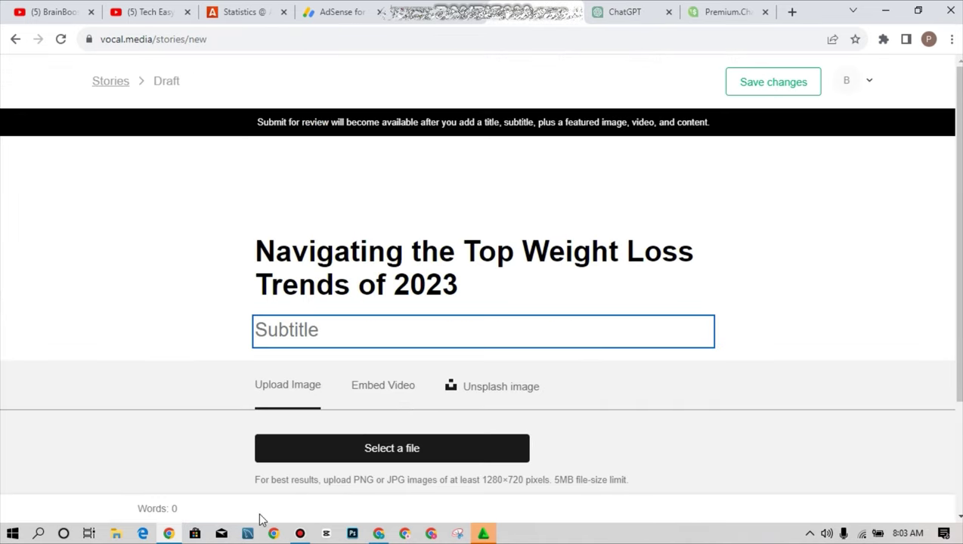
pyautogui.write('E')
pyautogui.hotkey('ctrl', 'v')
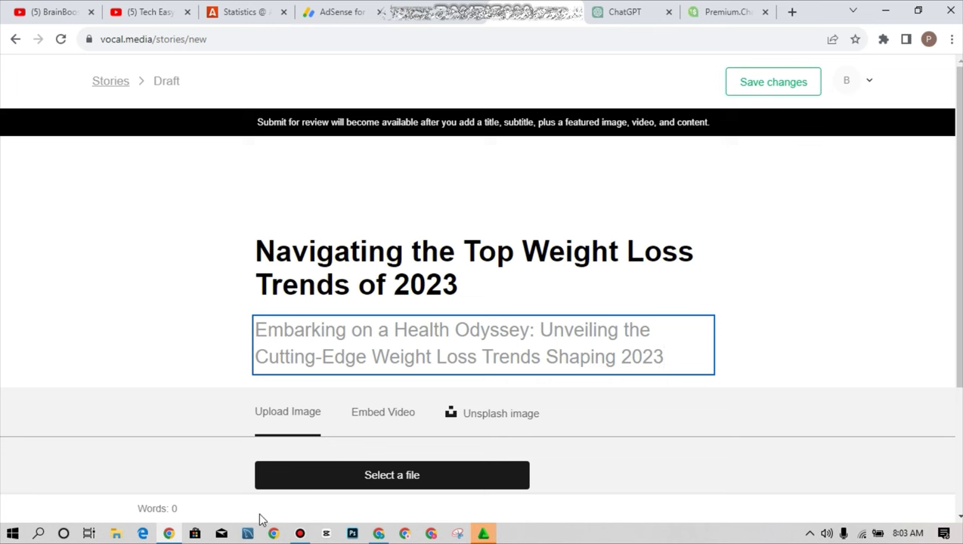
# Copy ChatGPT's full weight loss trends article into the body of the Vocal story and check the word count requirements.
pyautogui.scroll(-2, 259, 519)
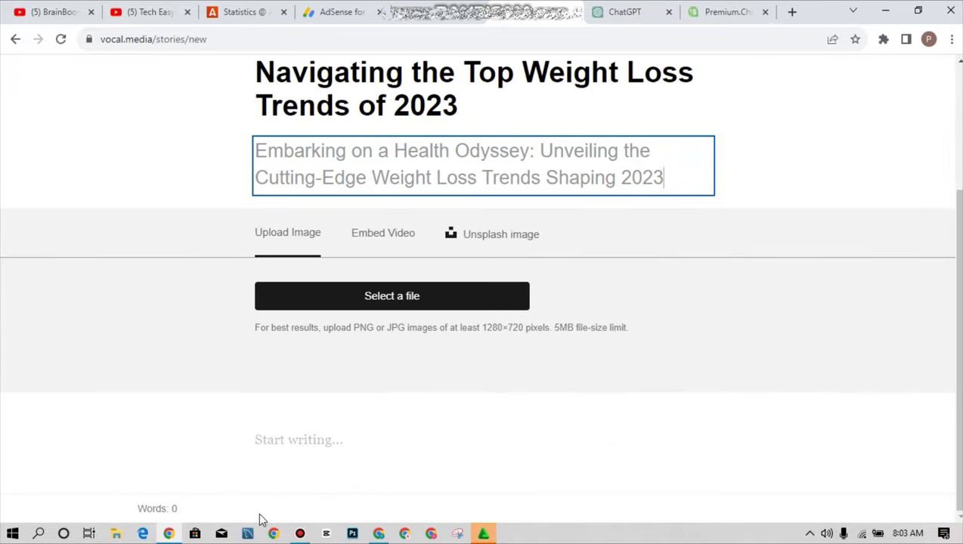
pyautogui.click(293, 438)
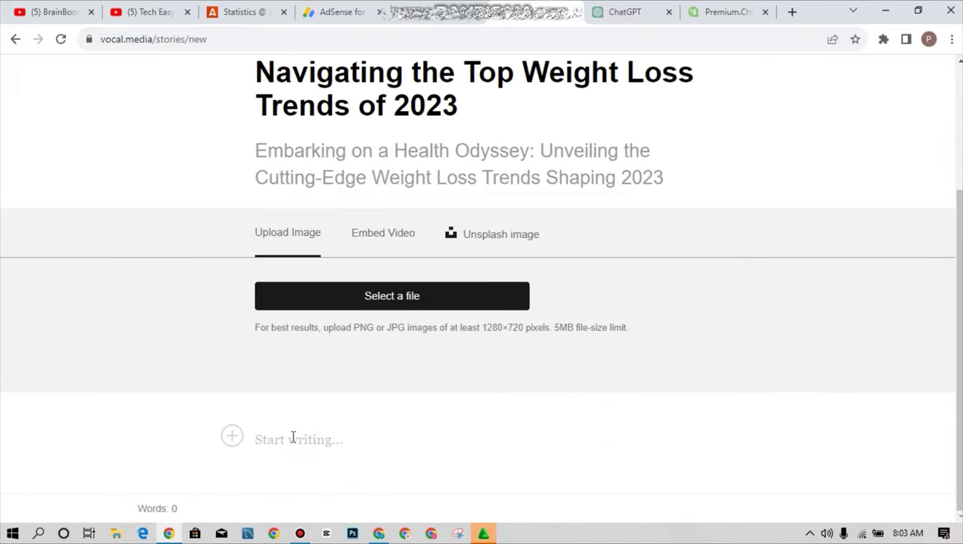
pyautogui.click(625, 12)
pyautogui.scroll(15, 539, 158)
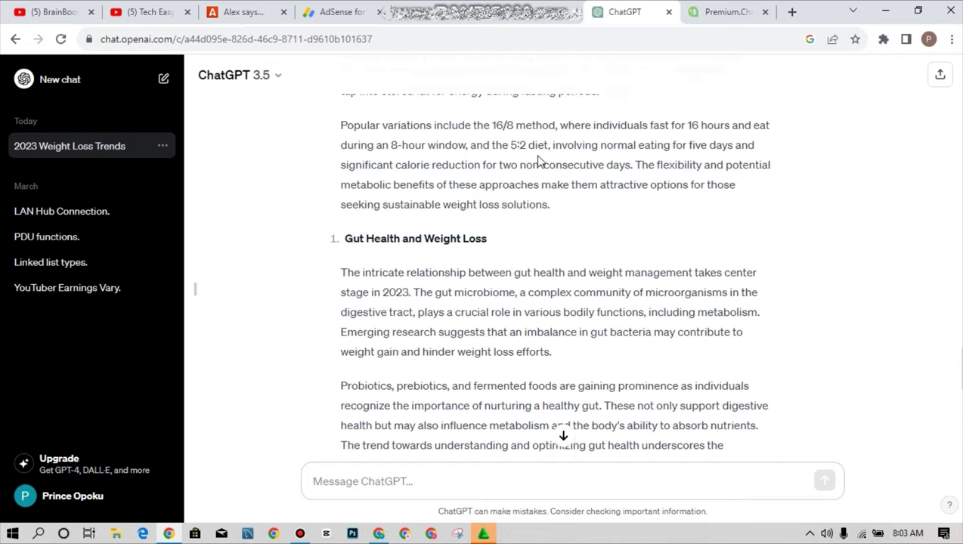
pyautogui.scroll(8, 538, 161)
pyautogui.scroll(-15, 539, 161)
pyautogui.scroll(-8, 538, 161)
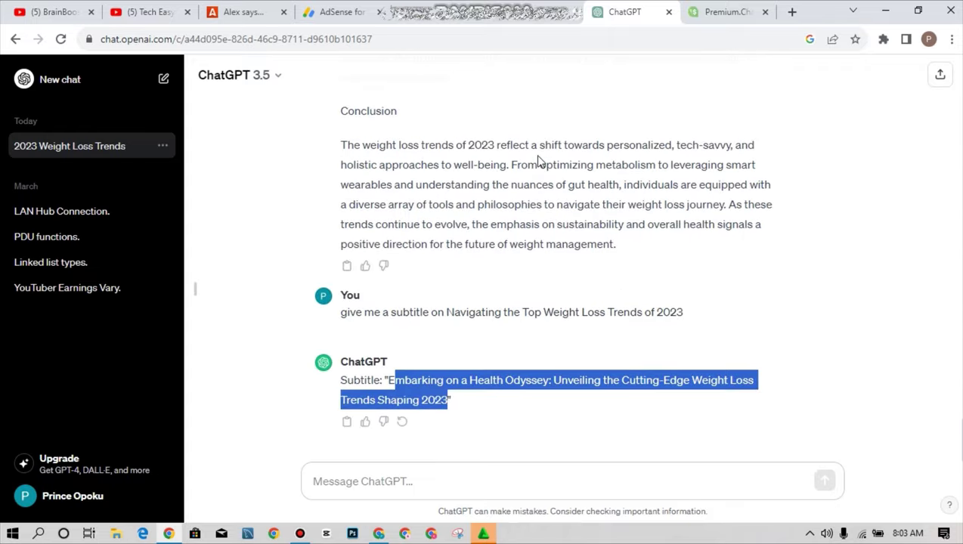
pyautogui.click(347, 267)
pyautogui.hotkey('ctrl', 'shift', 'Tab')
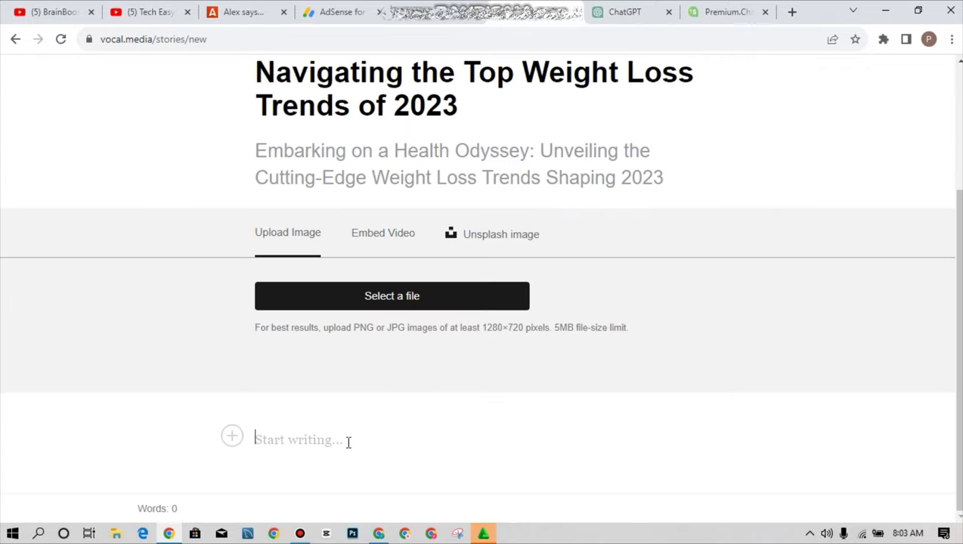
pyautogui.click(348, 442)
pyautogui.hotkey('ctrl', 'v')
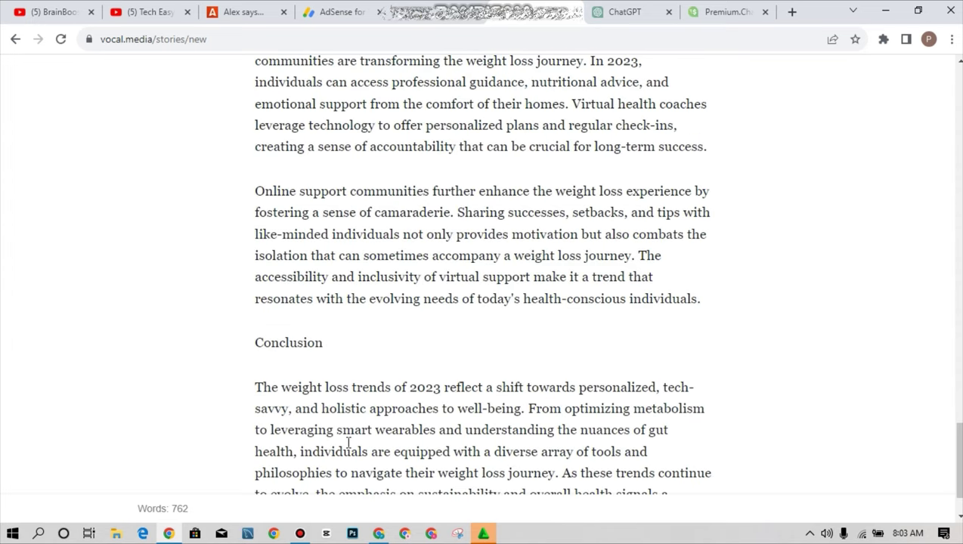
pyautogui.moveTo(176, 509)
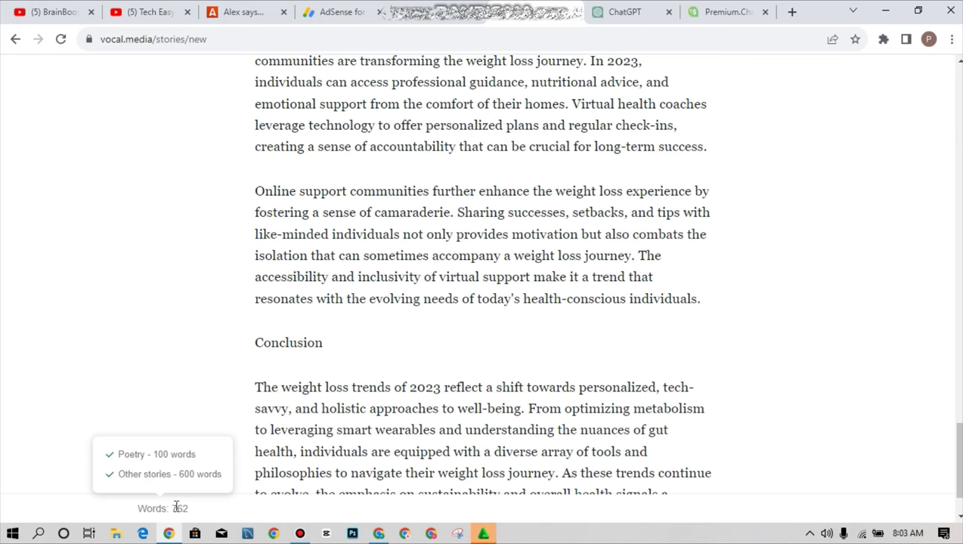
# Delete the duplicate "Title: Navigating the Top Weight Loss Trends of 2023" line above the Introduction in the story body.
pyautogui.scroll(20, 392, 227)
pyautogui.scroll(-6, 392, 232)
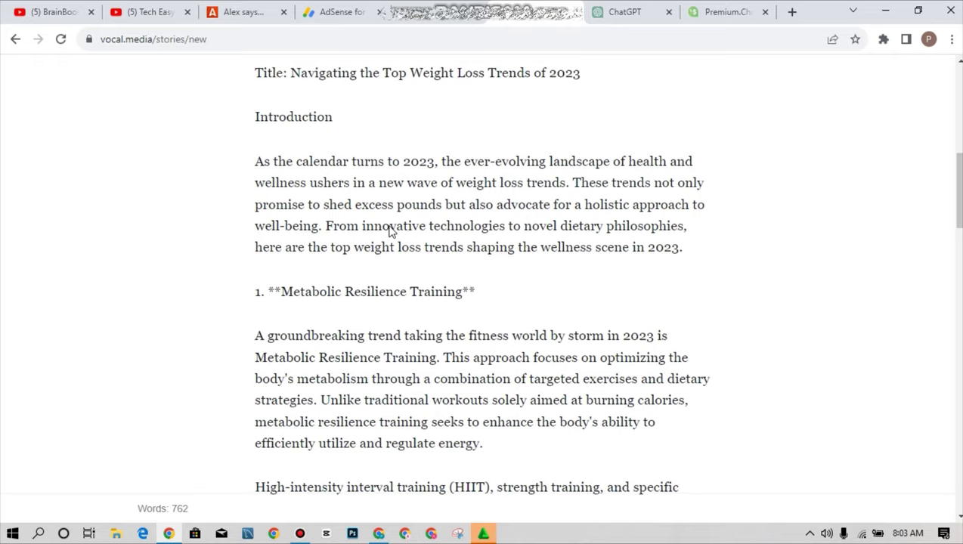
pyautogui.scroll(2, 390, 227)
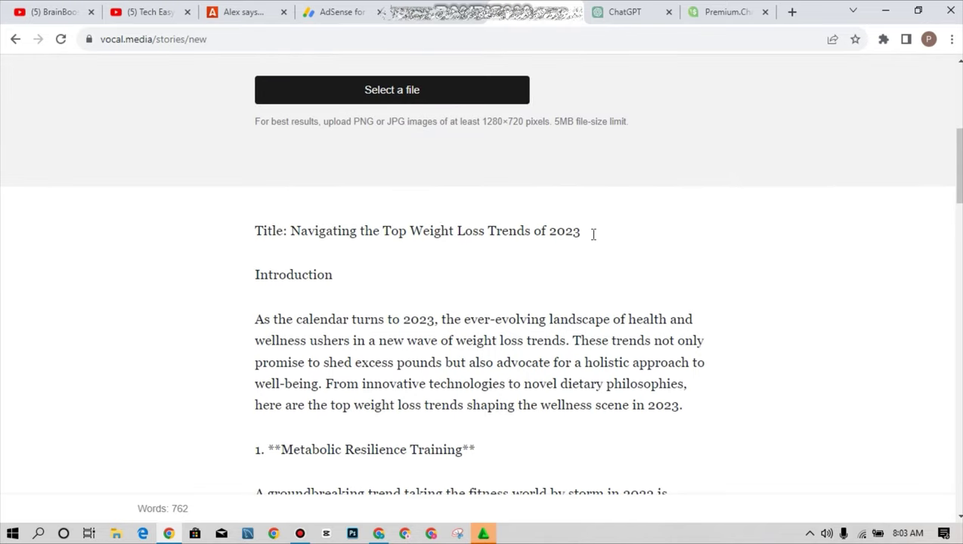
pyautogui.moveTo(589, 232); pyautogui.dragTo(433, 233)
pyautogui.moveTo(251, 258); pyautogui.dragTo(250, 237)
pyautogui.press('BackSpace')
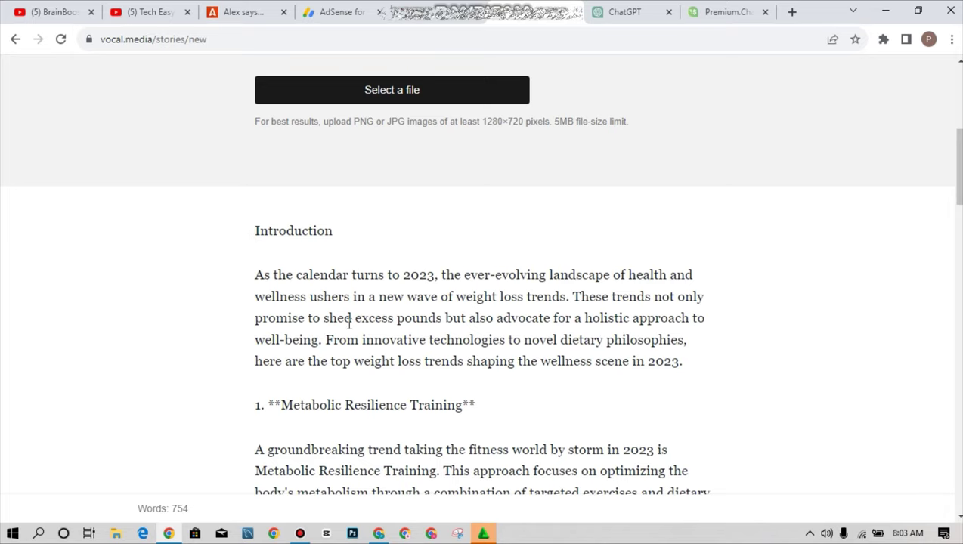
pyautogui.scroll(-2, 352, 395)
pyautogui.scroll(-20, 351, 395)
pyautogui.rightClick(352, 397)
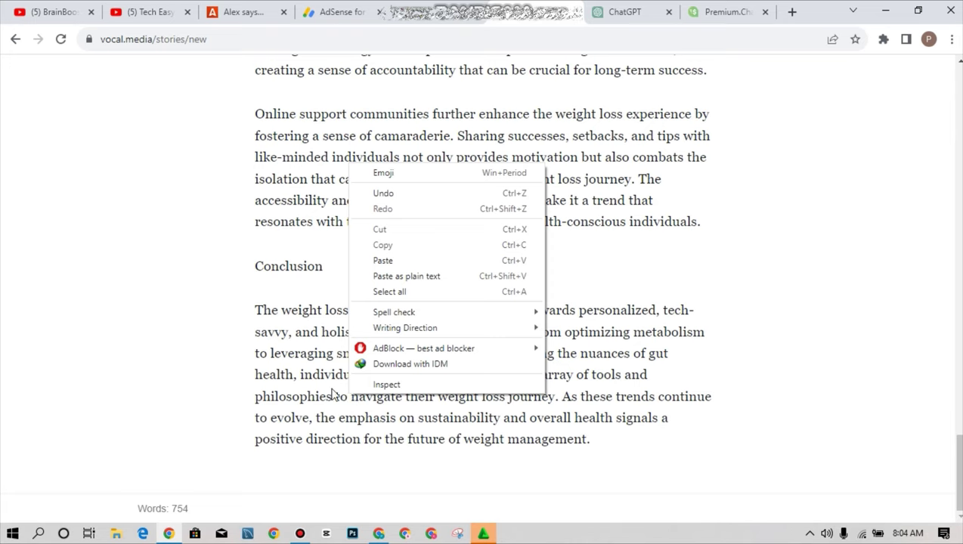
pyautogui.click(328, 418)
pyautogui.scroll(20, 327, 418)
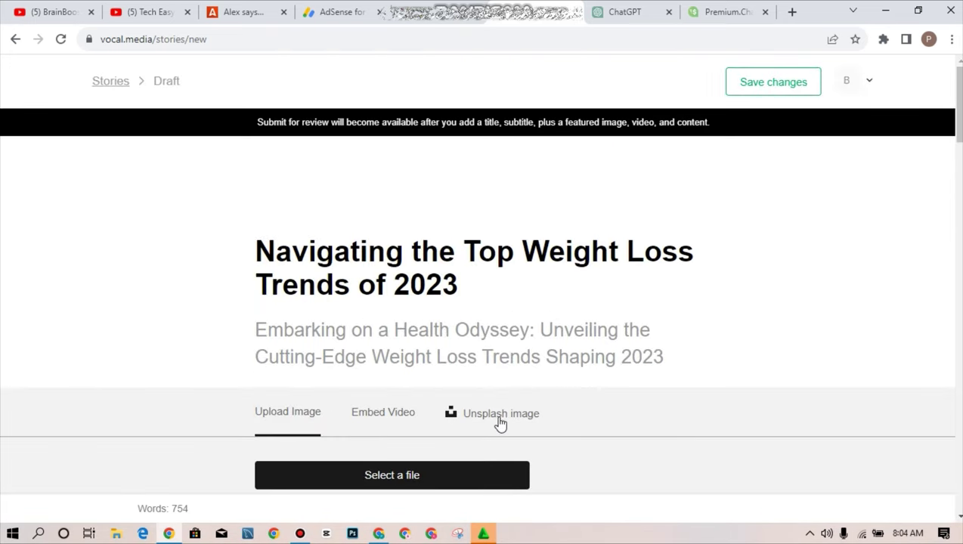
# Search Unsplash for "weight loss" and set the Huha Inc. photo of a tape measure around the hips as the story's featured image.
pyautogui.click(500, 423)
pyautogui.scroll(-7, 499, 423)
pyautogui.scroll(5, 437, 271)
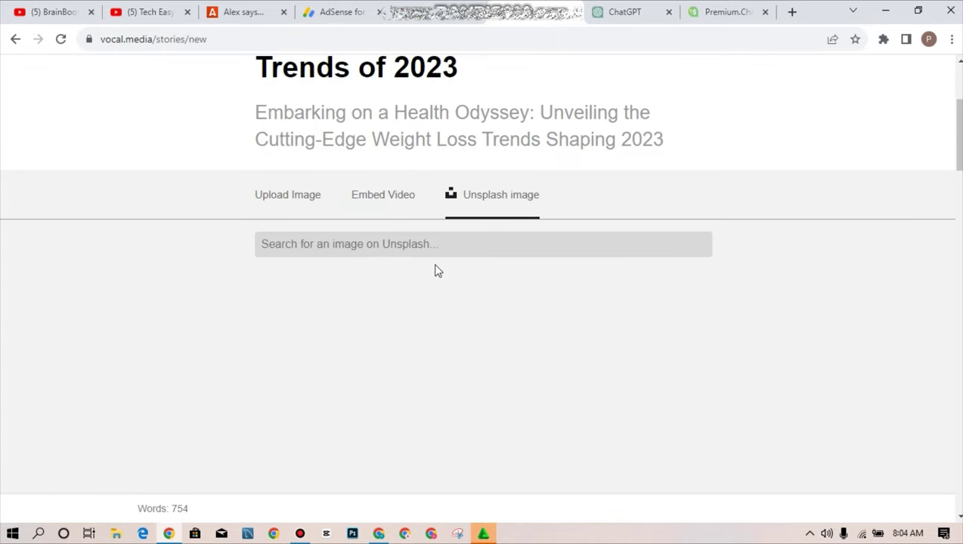
pyautogui.click(422, 251)
pyautogui.write('weight ')
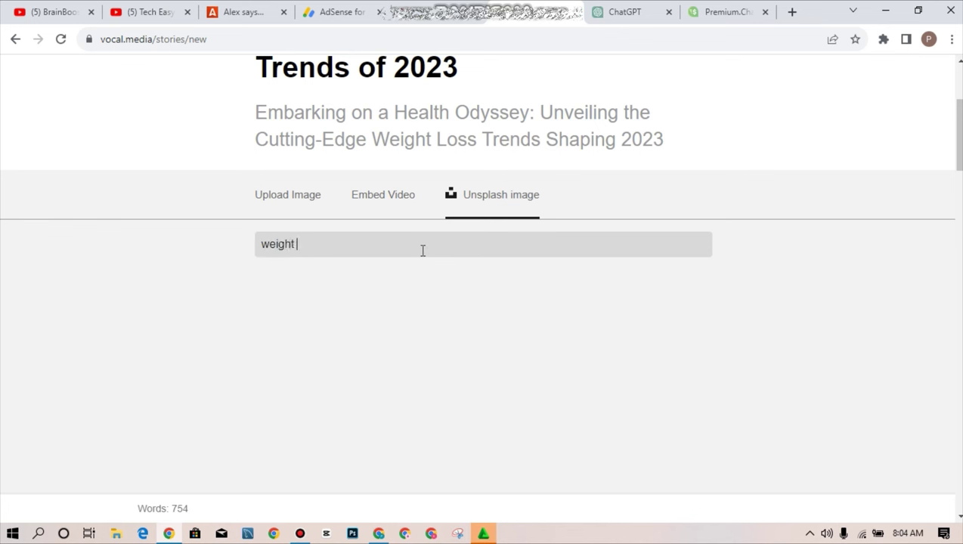
pyautogui.write('loss')
pyautogui.press('Return')
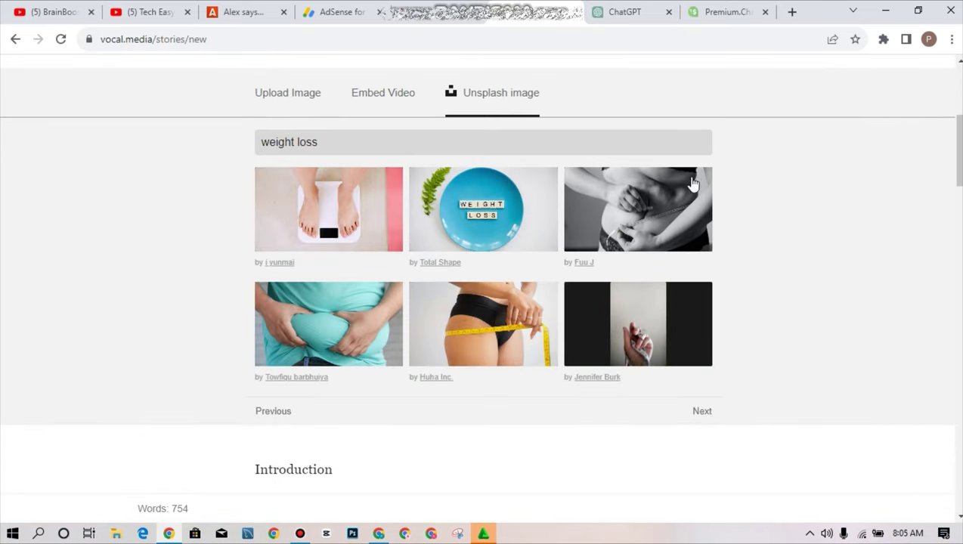
pyautogui.click(474, 351)
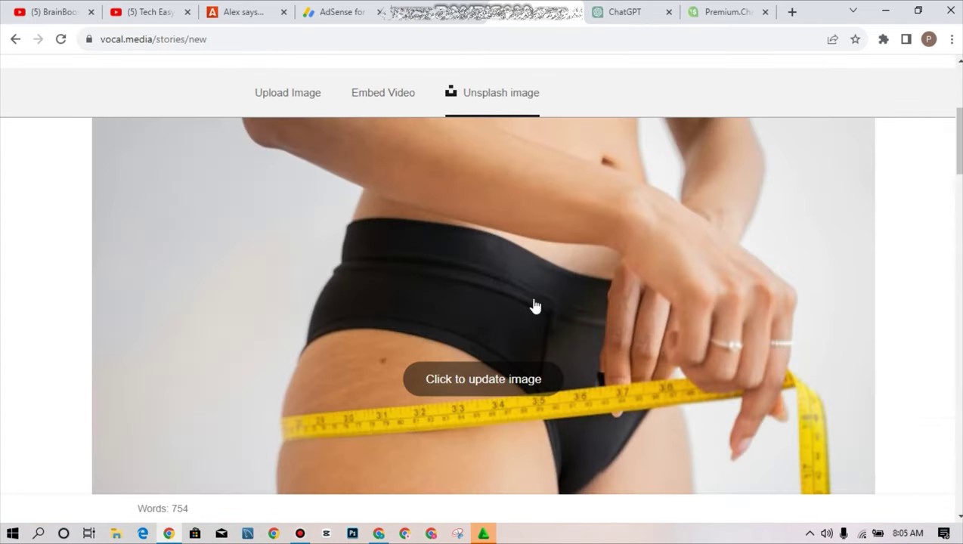
pyautogui.click(501, 380)
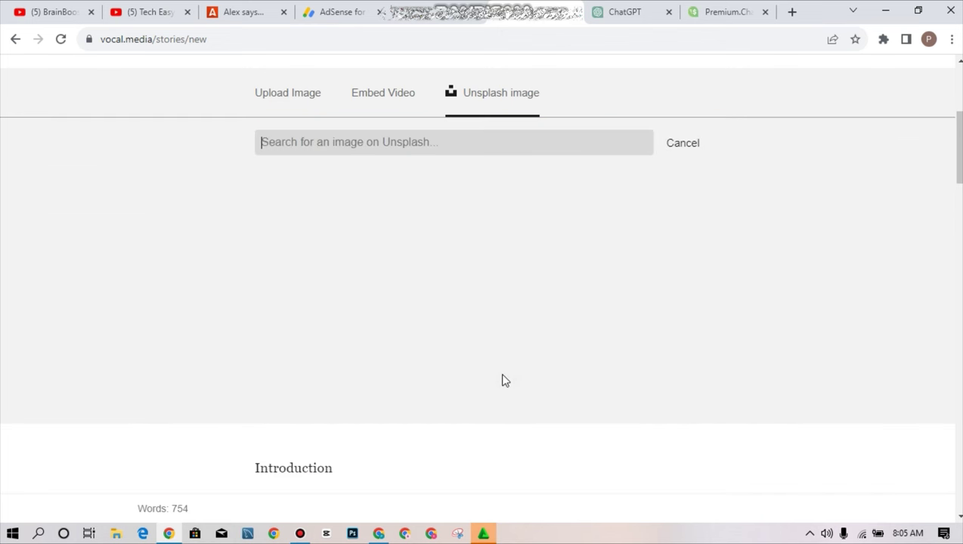
pyautogui.click(300, 95)
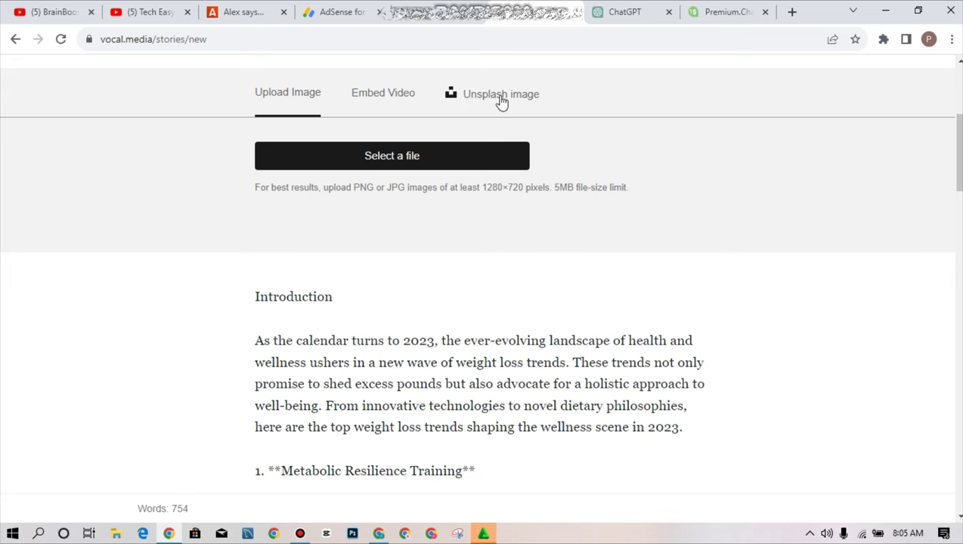
pyautogui.click(500, 95)
# Review the story's featured image and opening text, and save the draft's changes.
pyautogui.scroll(-3, 484, 273)
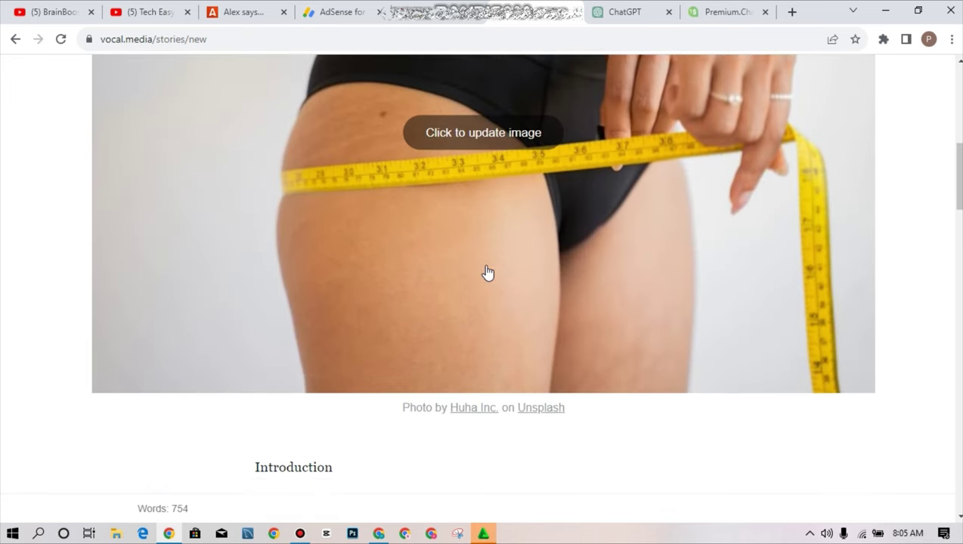
pyautogui.scroll(8, 484, 273)
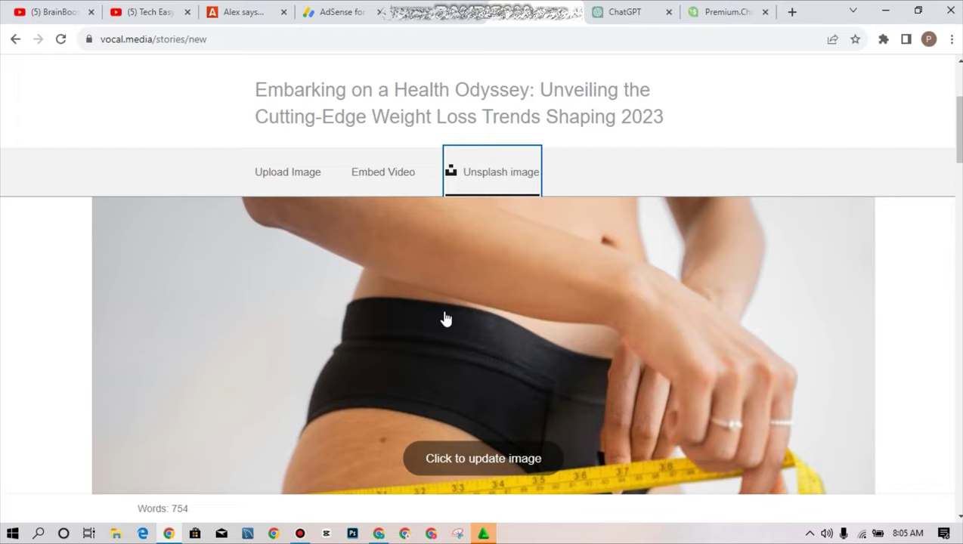
pyautogui.scroll(-3, 446, 319)
pyautogui.scroll(-20, 446, 317)
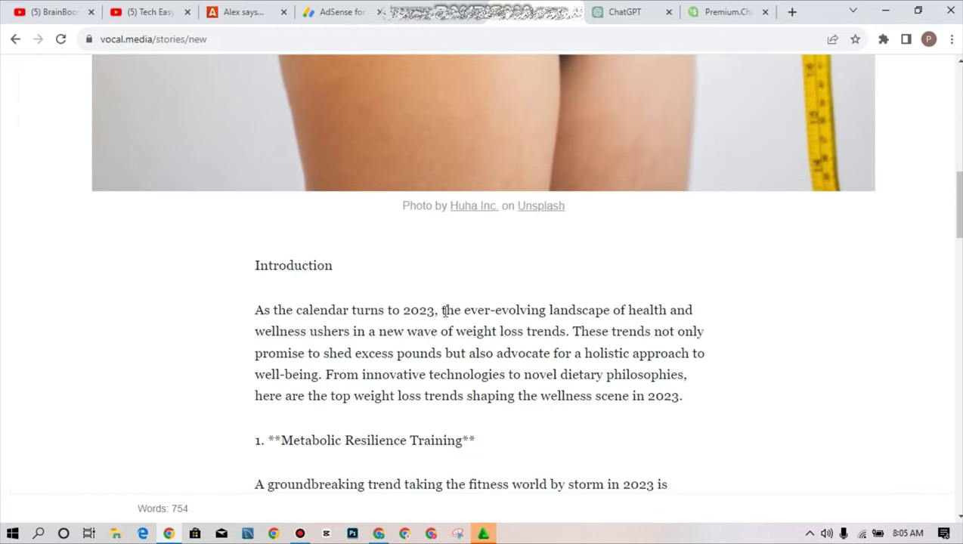
pyautogui.scroll(20, 445, 311)
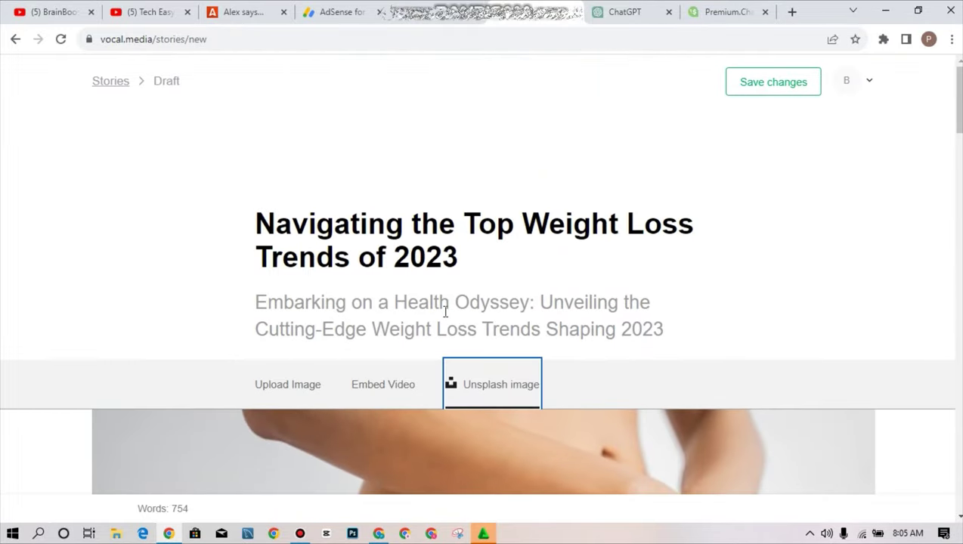
pyautogui.click(750, 89)
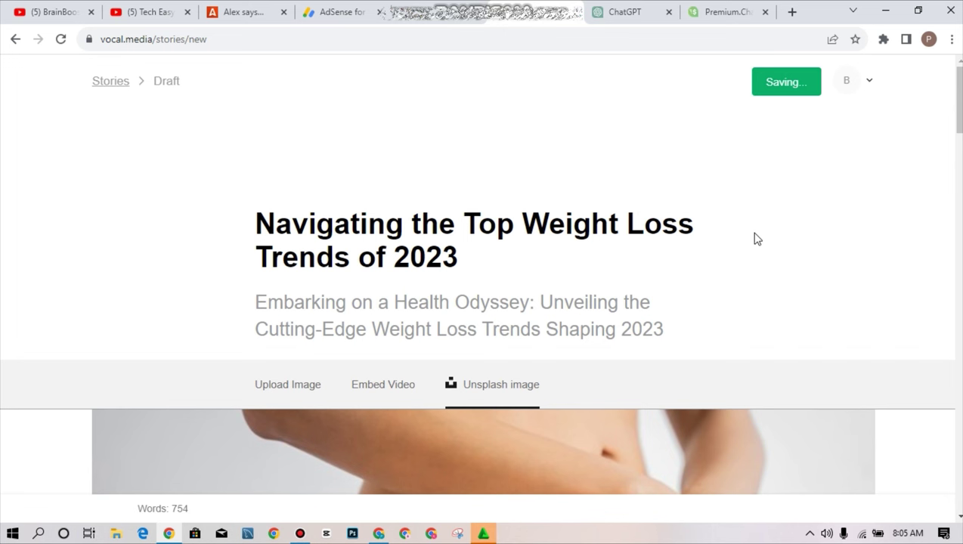
# Check the saved story through to its end and open its submission form for publishing.
pyautogui.scroll(-5, 540, 283)
pyautogui.scroll(-18, 540, 283)
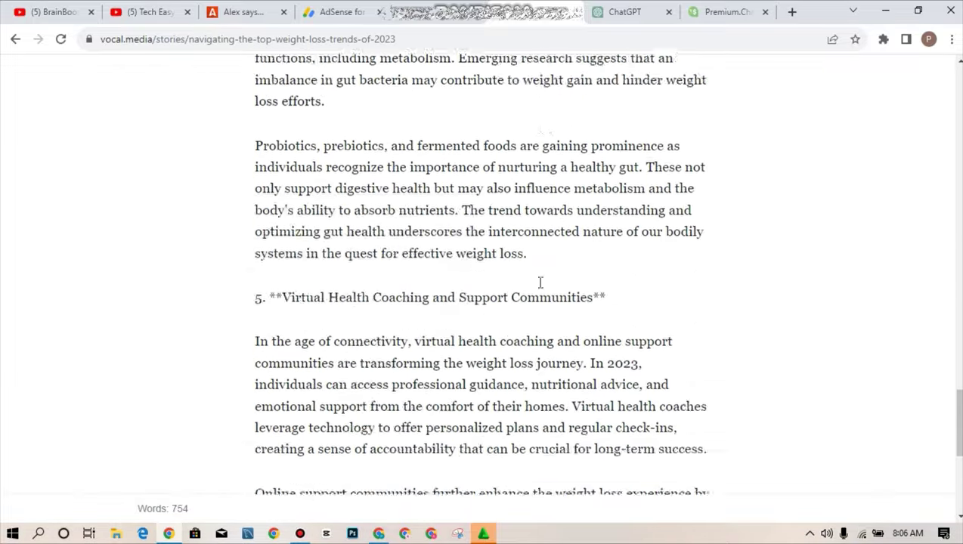
pyautogui.scroll(-5, 540, 283)
pyautogui.press('Home')
pyautogui.click(730, 89)
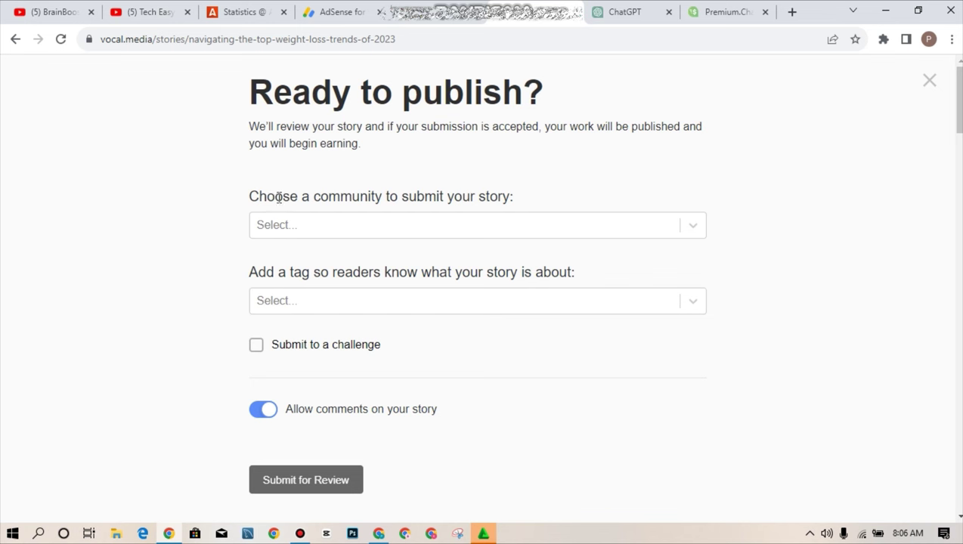
# Choose Education as the story's community and add the tag "courses".
pyautogui.click(697, 228)
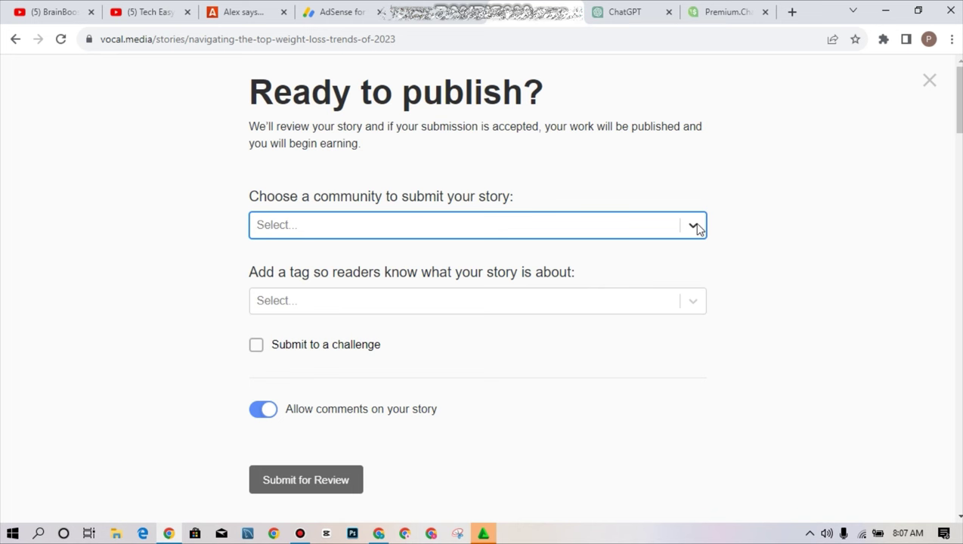
pyautogui.click(697, 228)
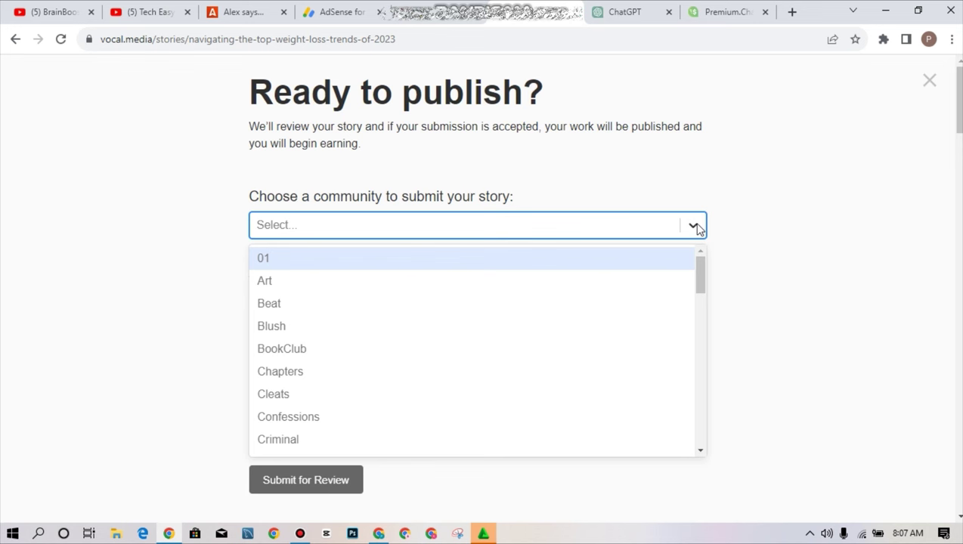
pyautogui.write('ed')
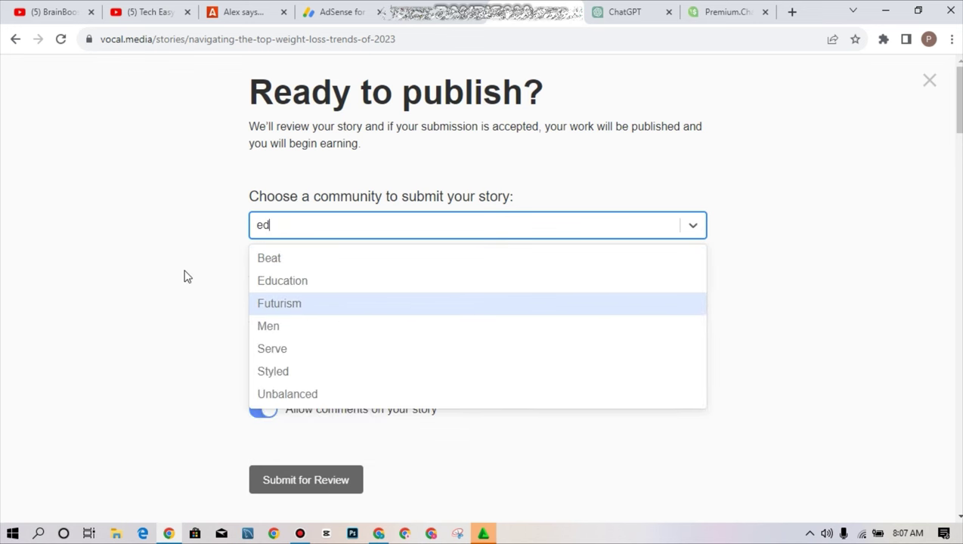
pyautogui.click(298, 286)
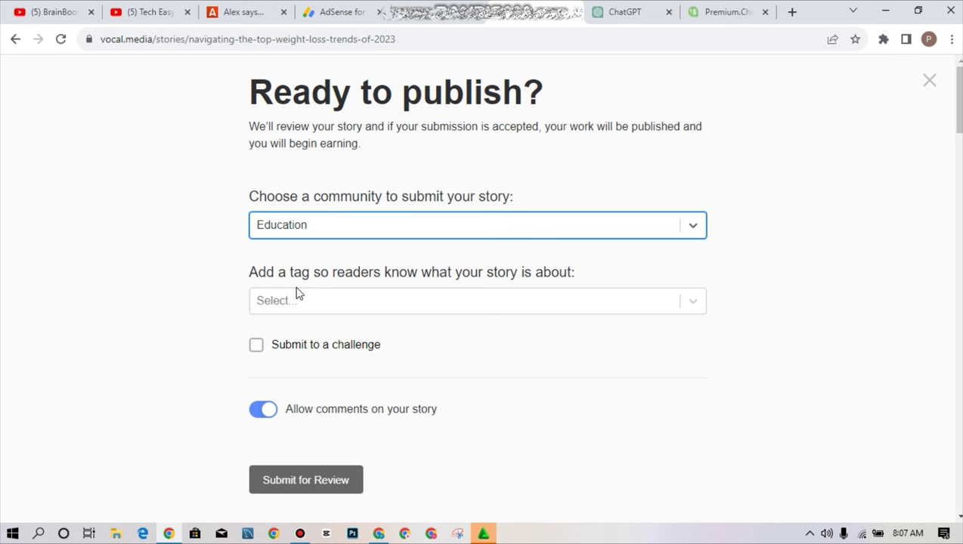
pyautogui.click(694, 302)
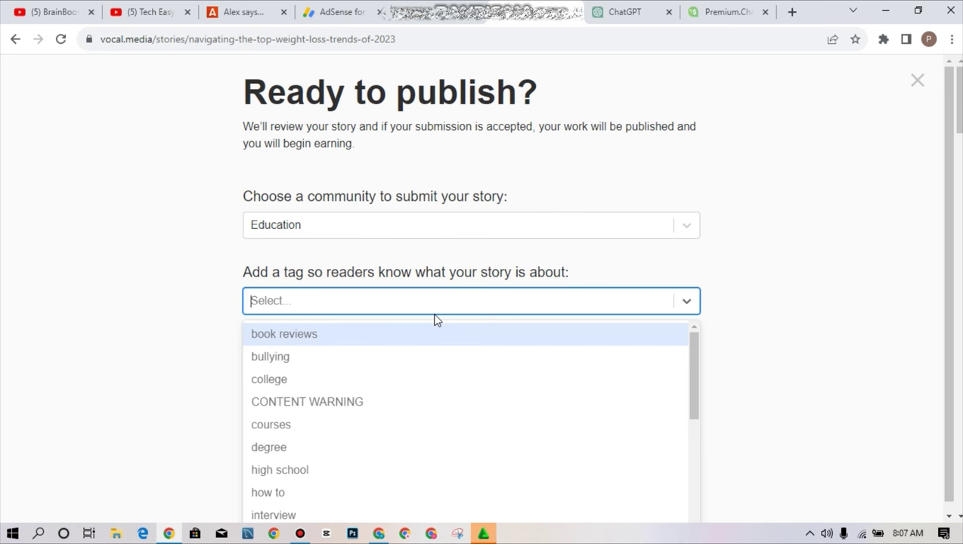
pyautogui.click(370, 436)
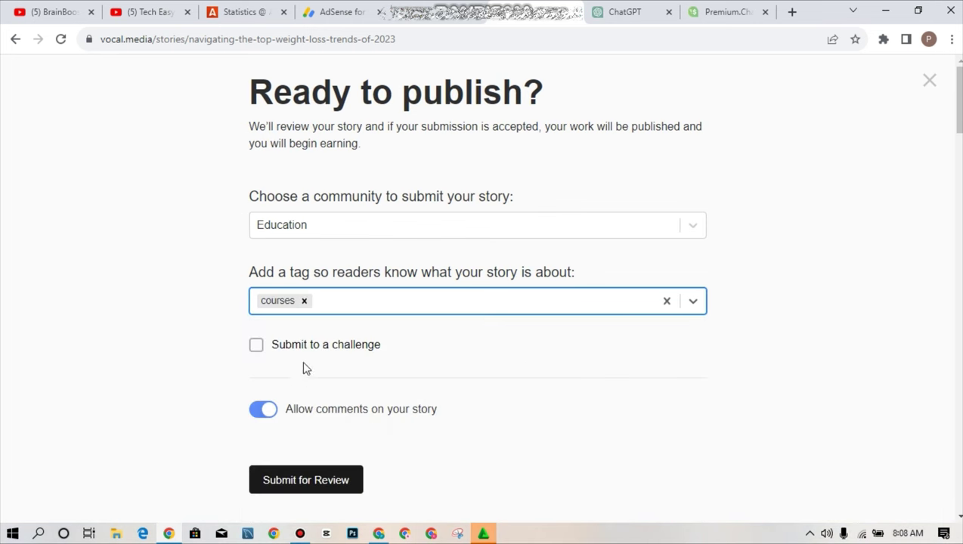
# Submit the story for review without entering it in a challenge, keeping comments allowed.
pyautogui.click(257, 346)
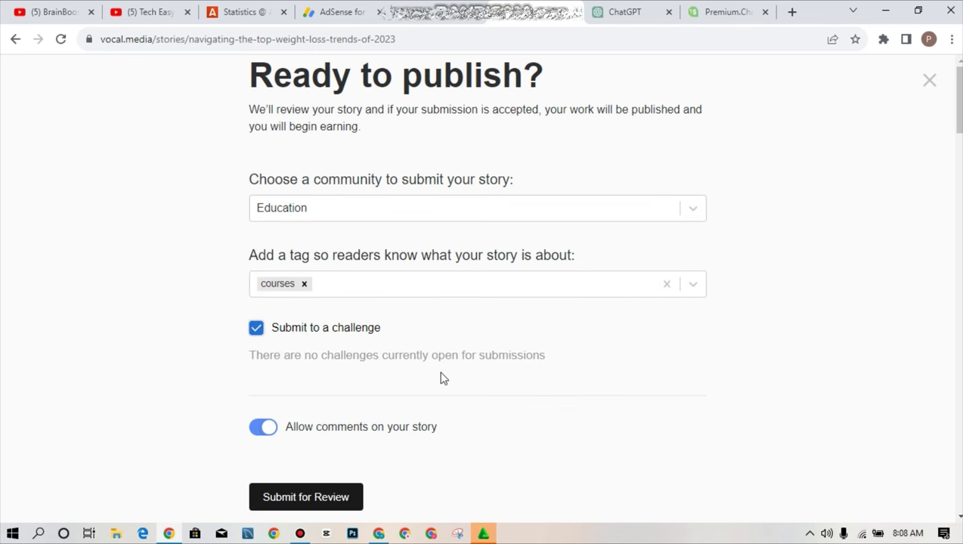
pyautogui.click(256, 328)
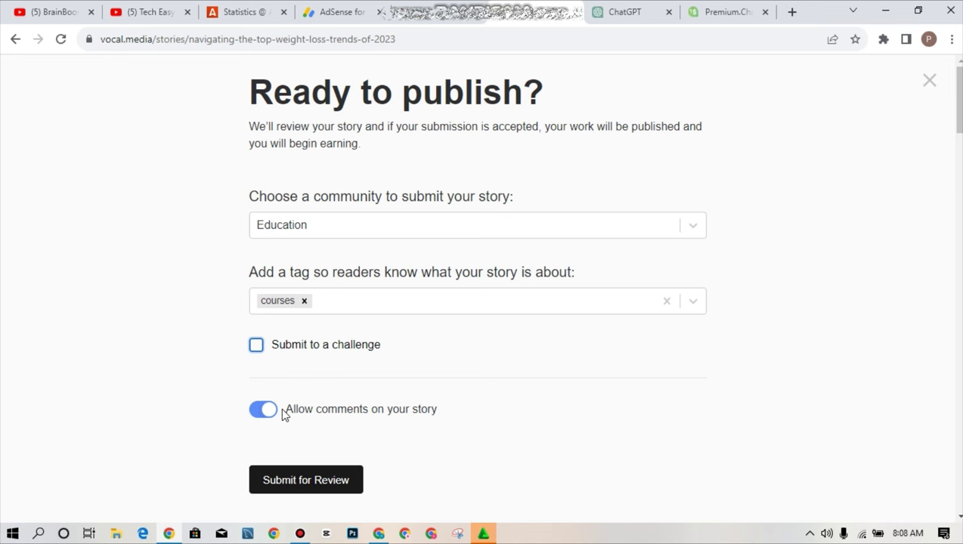
pyautogui.click(322, 482)
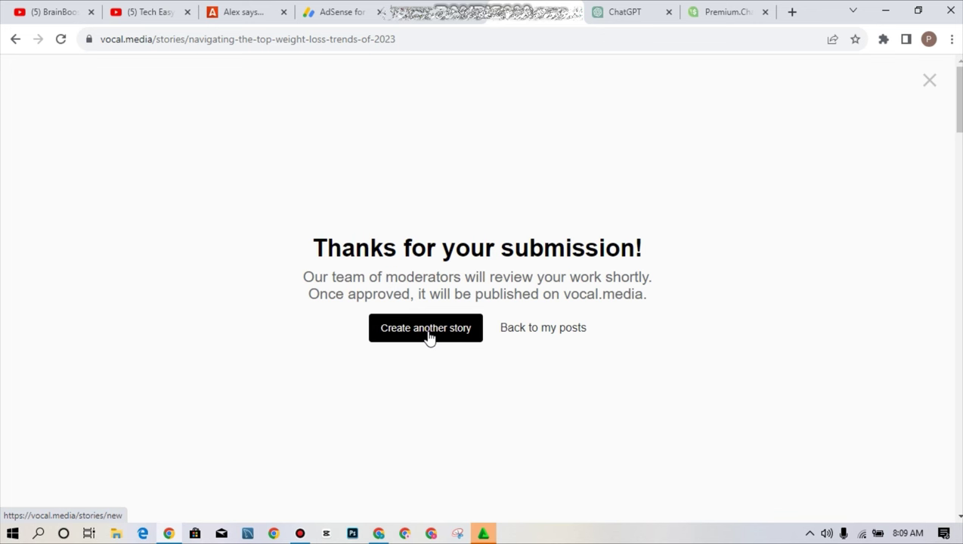
# Go back to the Your Stories page and from there to the Vocal home page.
pyautogui.click(557, 341)
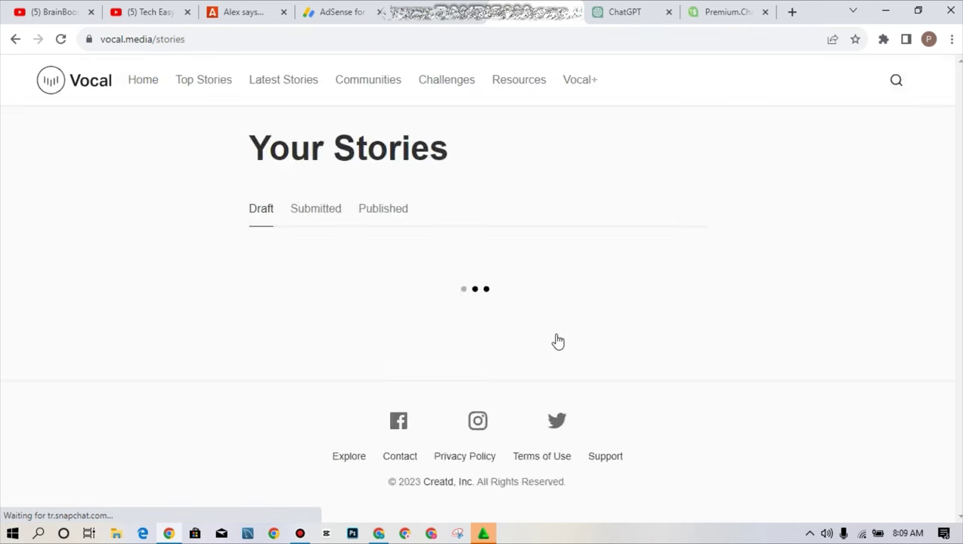
pyautogui.click(143, 81)
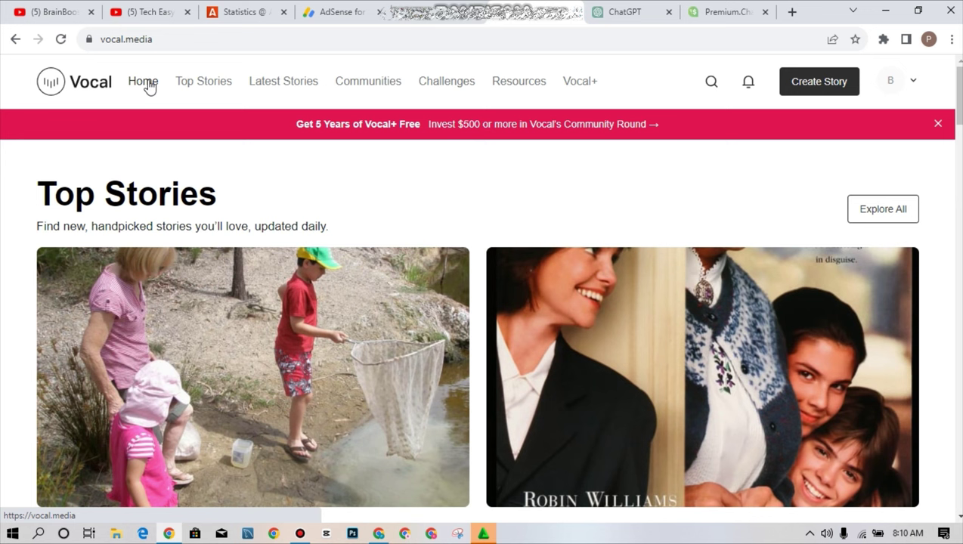